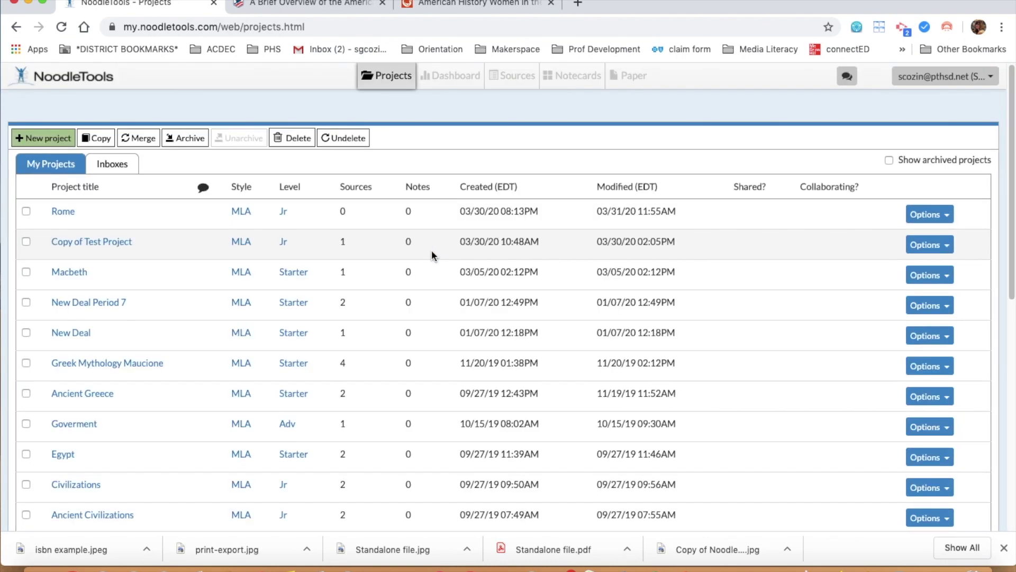
Create a new project titled "Civil War Test Project" with MLA citation style and the Junior citation level
left_click(48, 138)
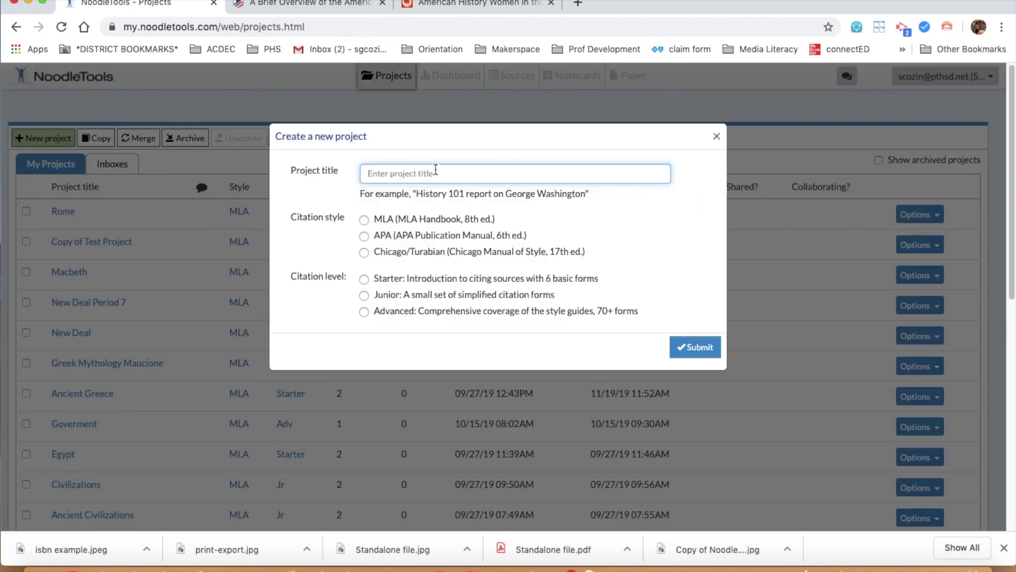
type("Civil War Test Project")
left_click(364, 220)
left_click(364, 295)
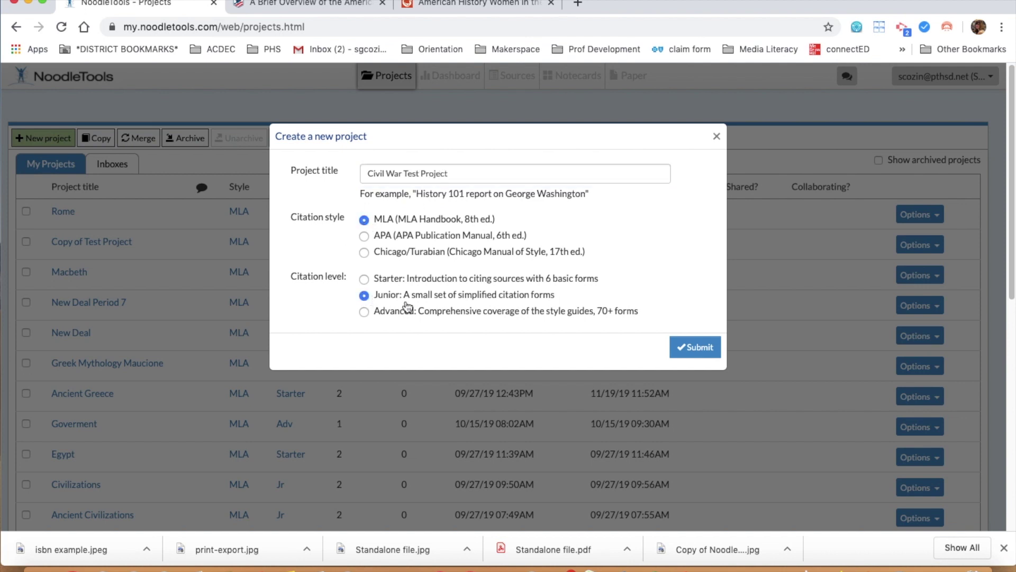
left_click(691, 347)
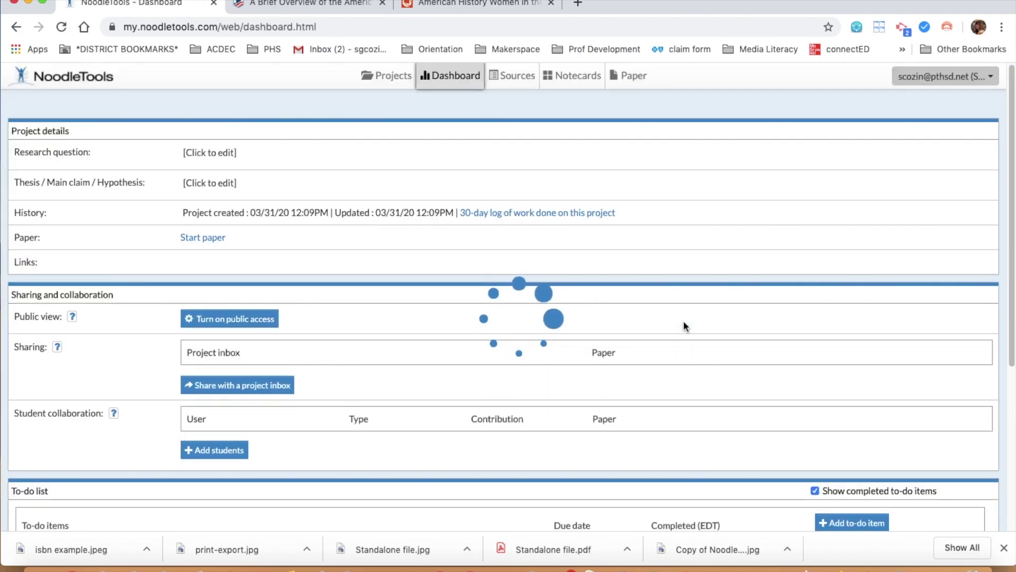
Start a new source citation in the project for a web page found on a website
left_click(523, 86)
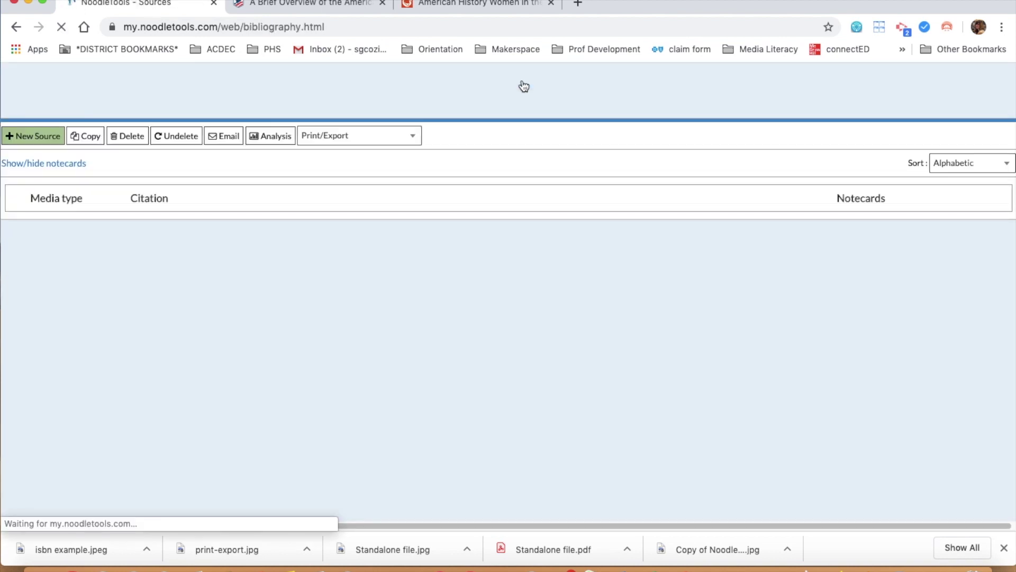
left_click(41, 139)
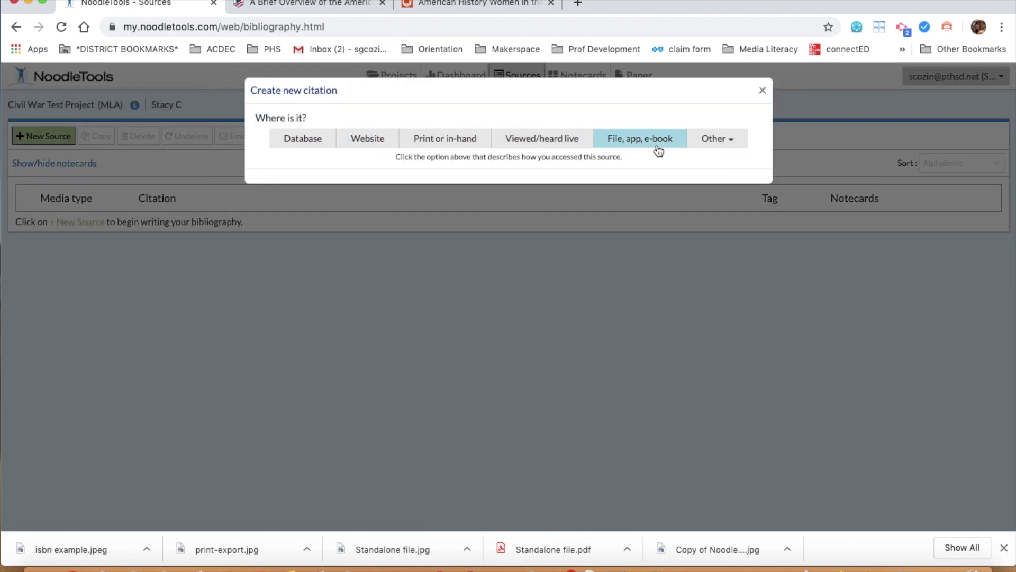
left_click(376, 142)
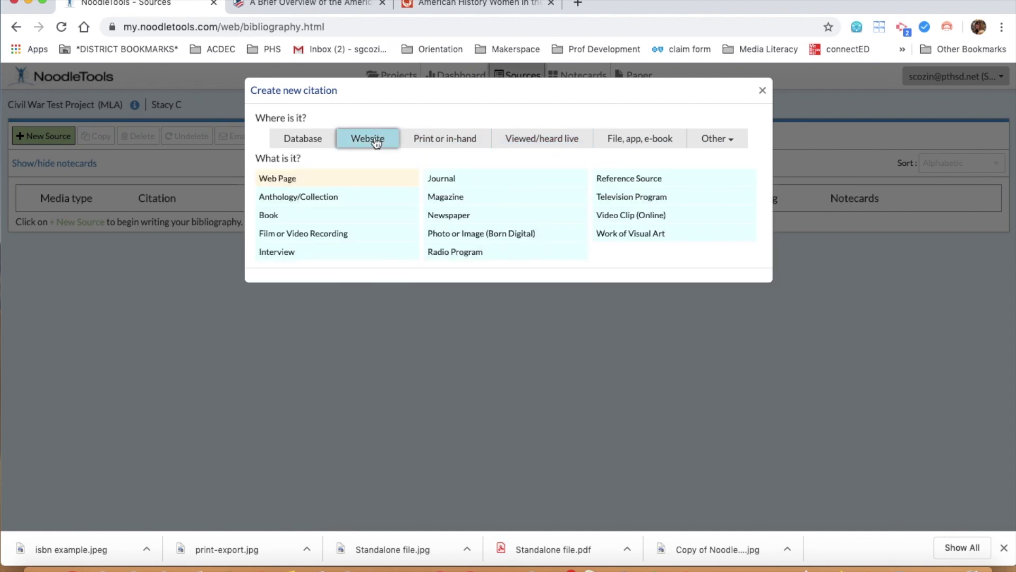
left_click(279, 179)
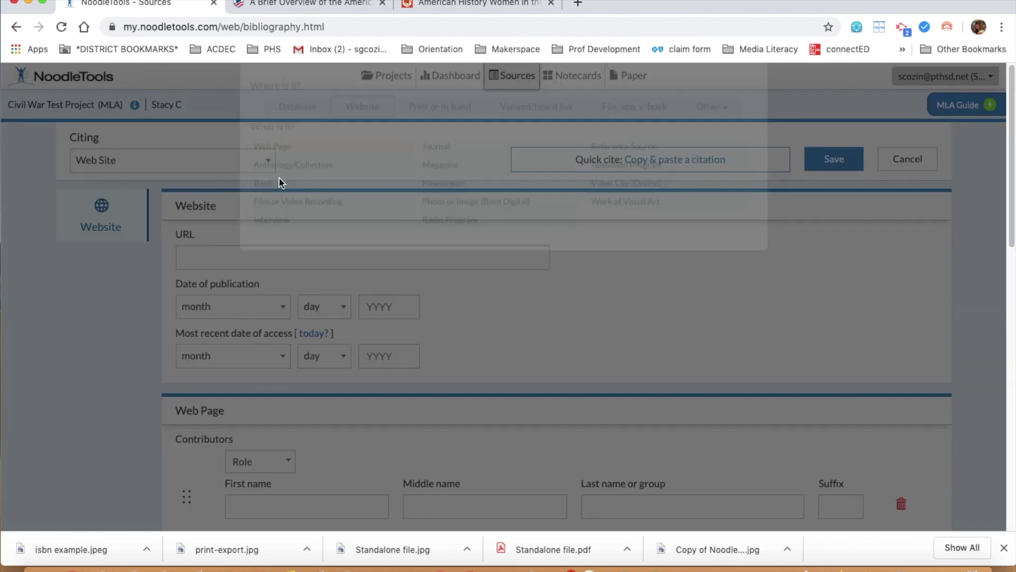
Examine the American Battlefield Trust article on the Civil War, including its footer, for author, title and copyright year
left_click(302, 5)
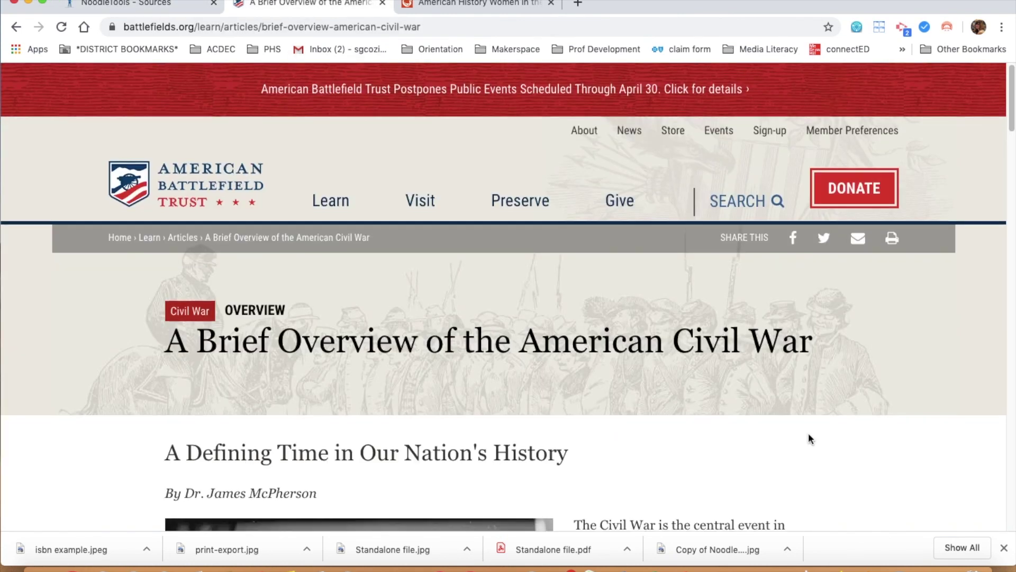
scroll(807, 432, "down", 20)
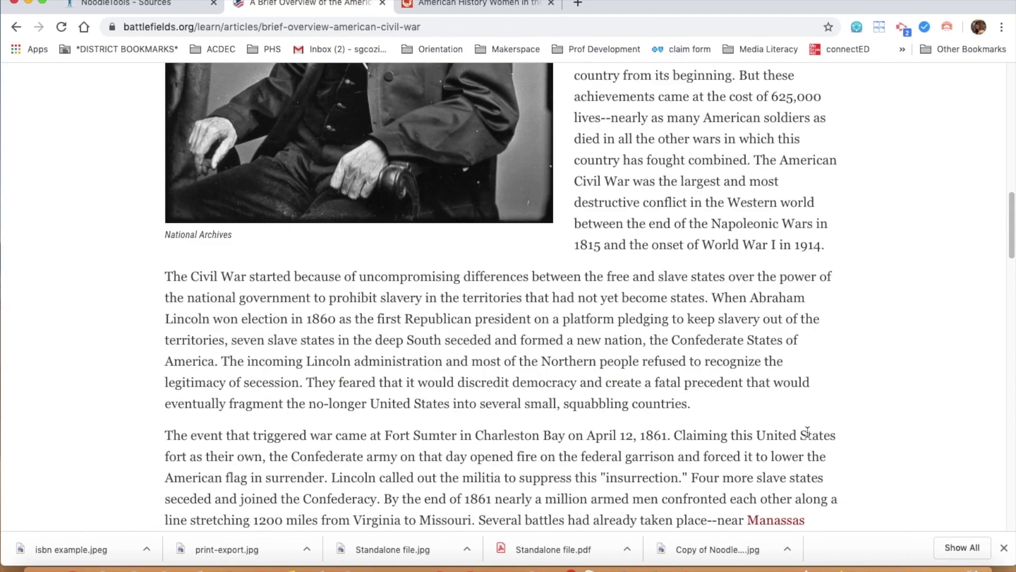
scroll(808, 432, "down", 20)
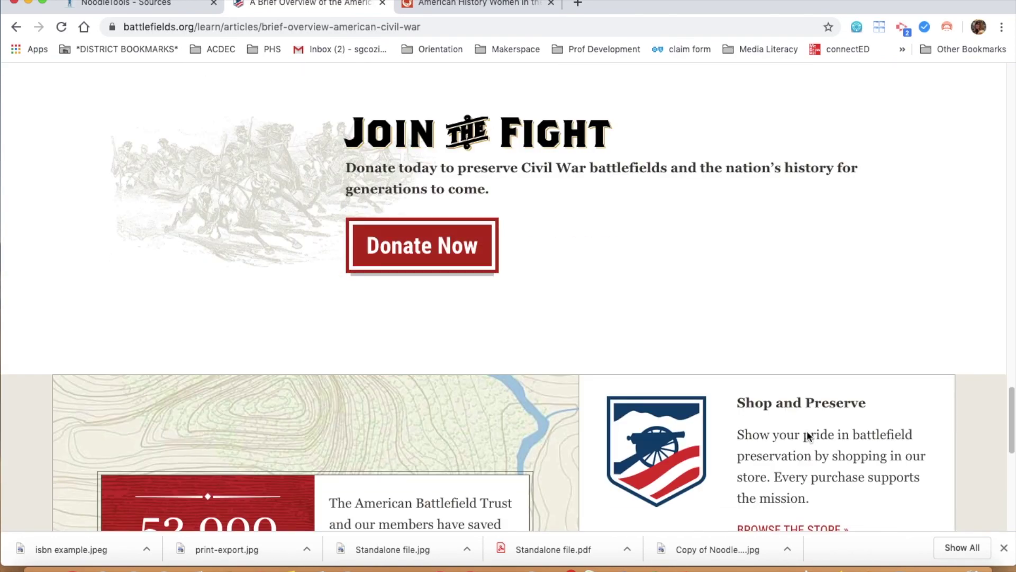
scroll(806, 434, "down", 5)
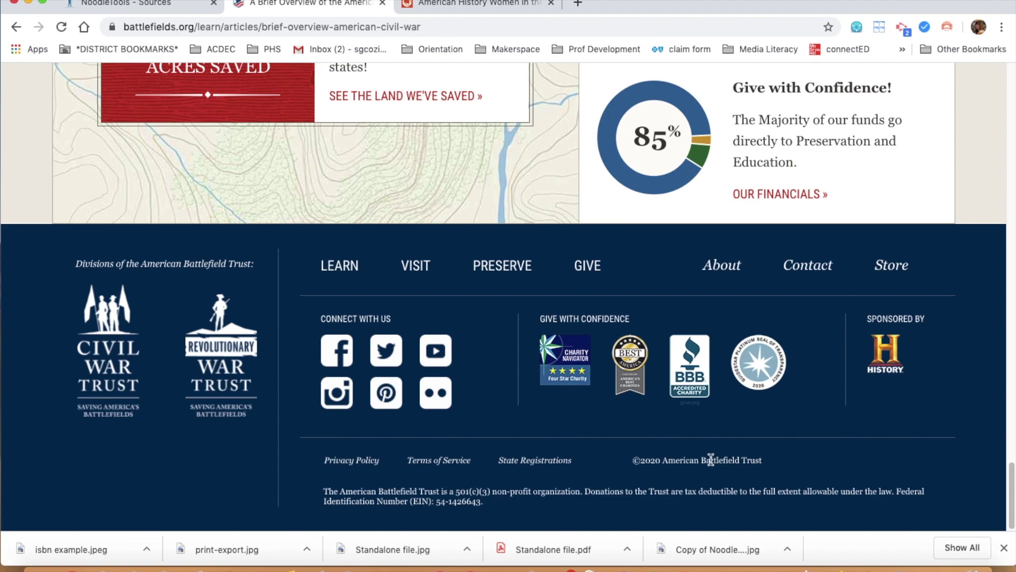
scroll(739, 450, "up", 4)
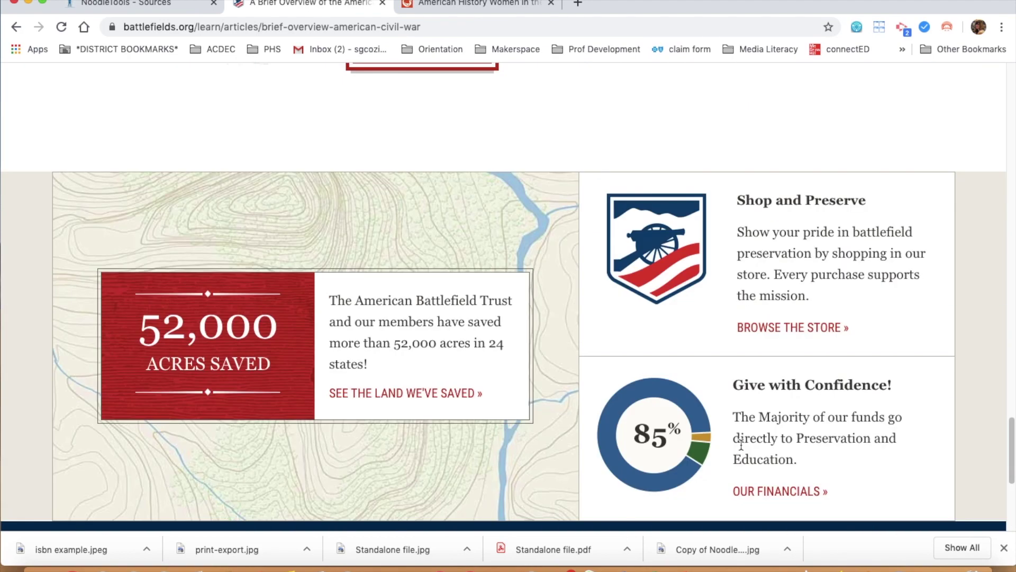
scroll(741, 445, "up", 20)
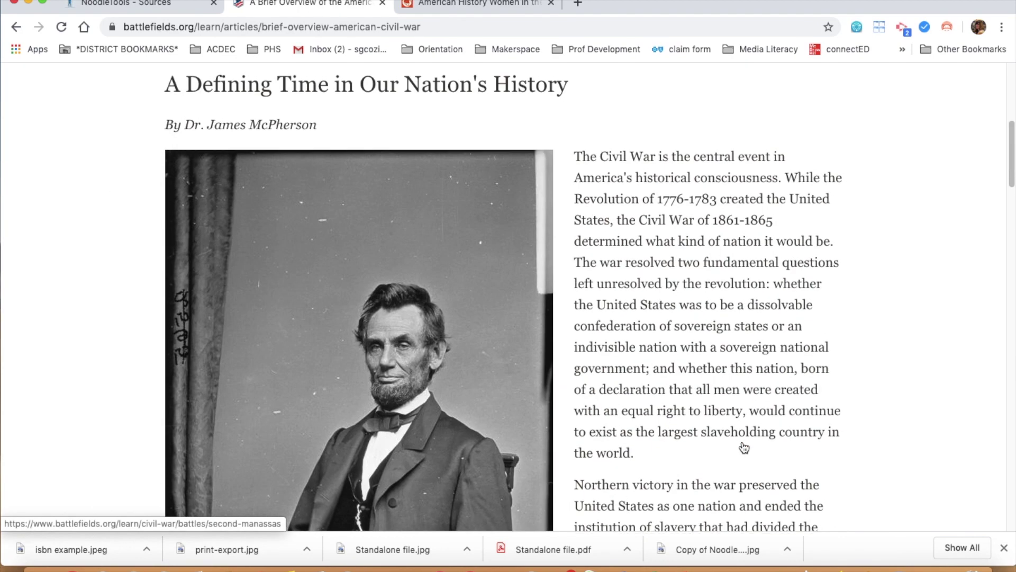
scroll(744, 447, "up", 7)
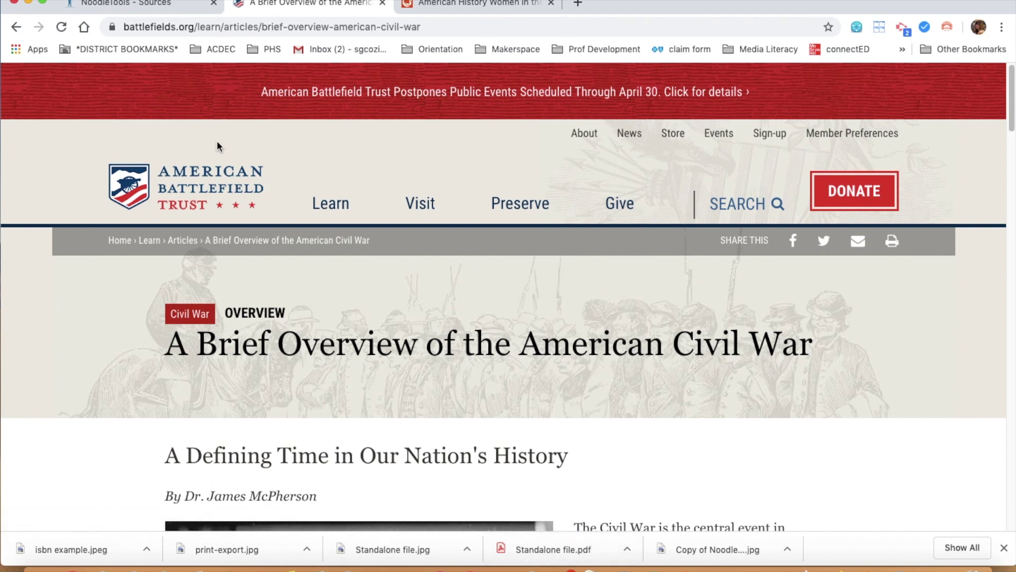
Copy the American Battlefield Trust article's web address into the URL field of the NoodleTools citation
left_click(156, 10)
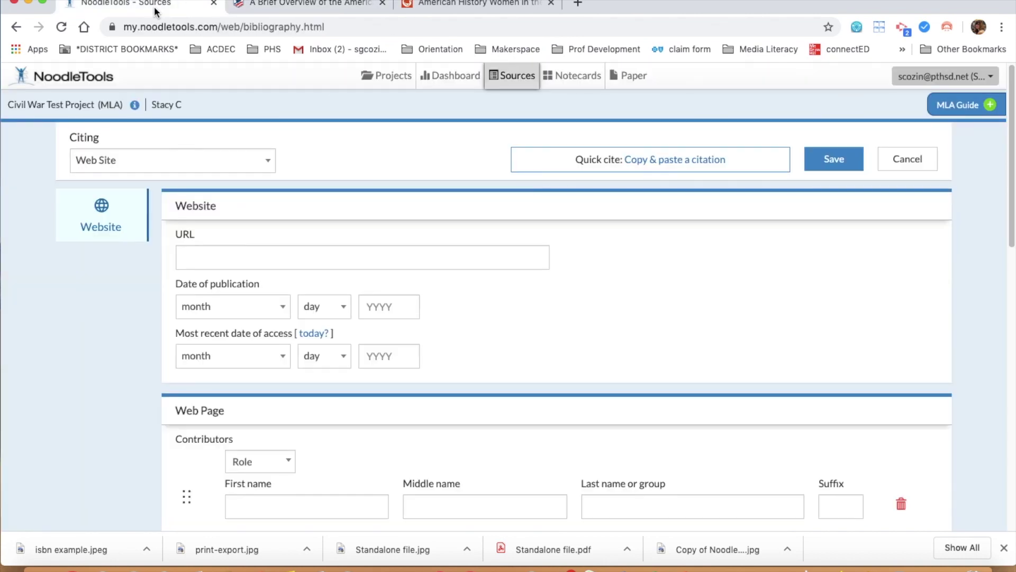
left_click(275, 5)
left_click(285, 27)
key("super+c")
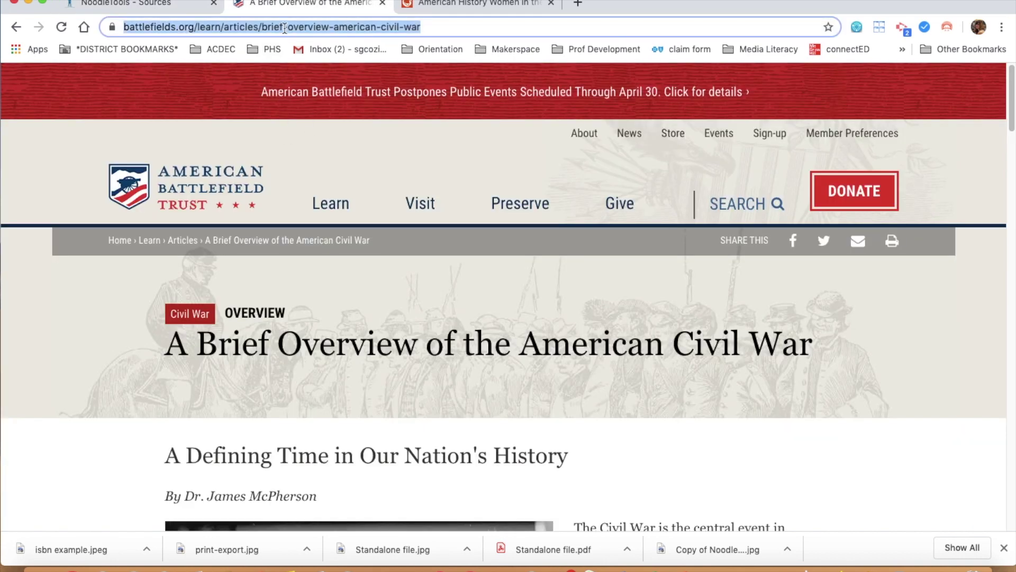
left_click(137, 7)
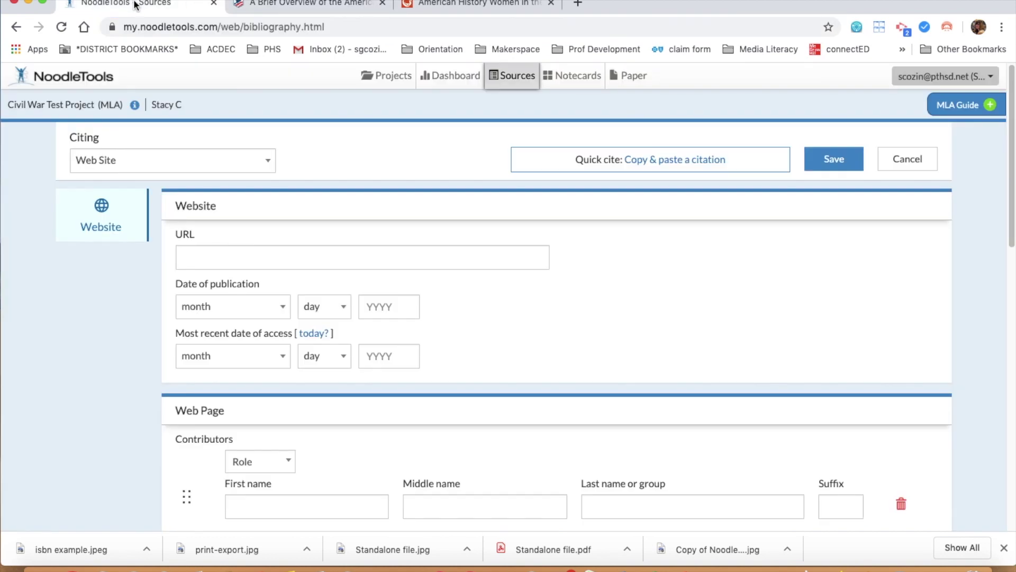
left_click(226, 253)
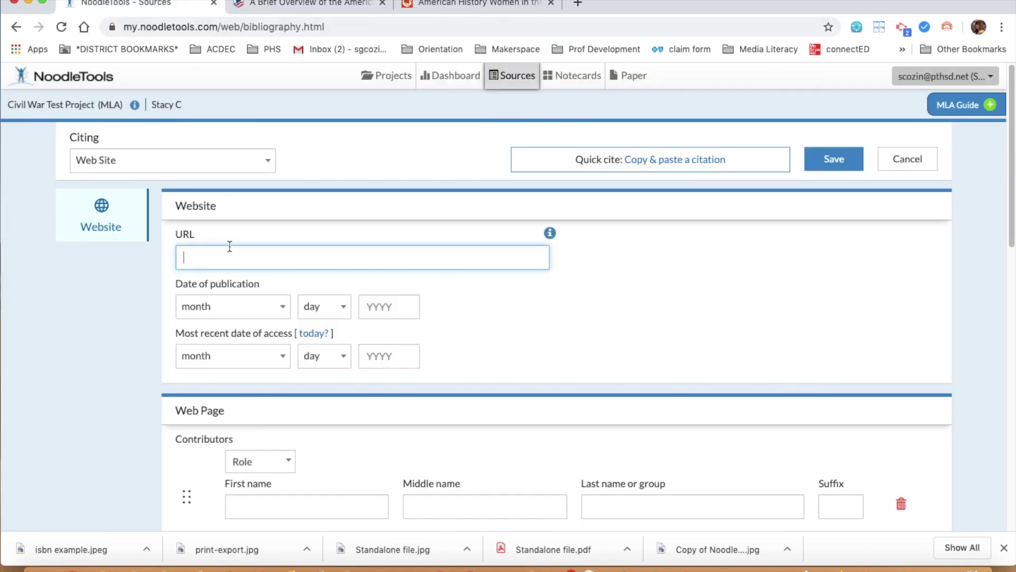
key("super+v")
Set the publication year to 2020 and the most recent access date to today
left_click(398, 301)
type("2")
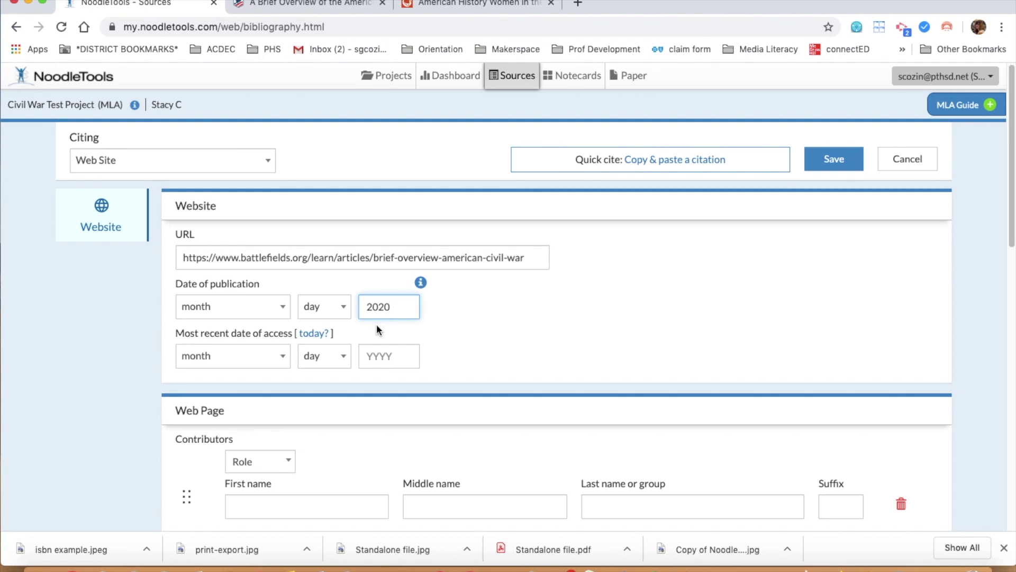
left_click(310, 334)
Set the contributor's role to Author and enter the article author's first and last names
scroll(443, 360, "down", 3)
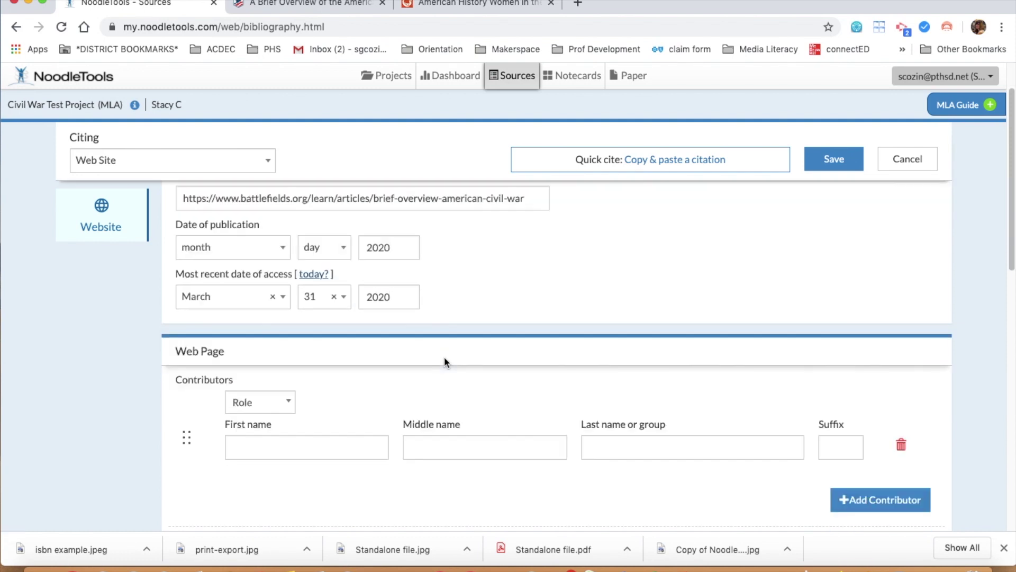
left_click(276, 317)
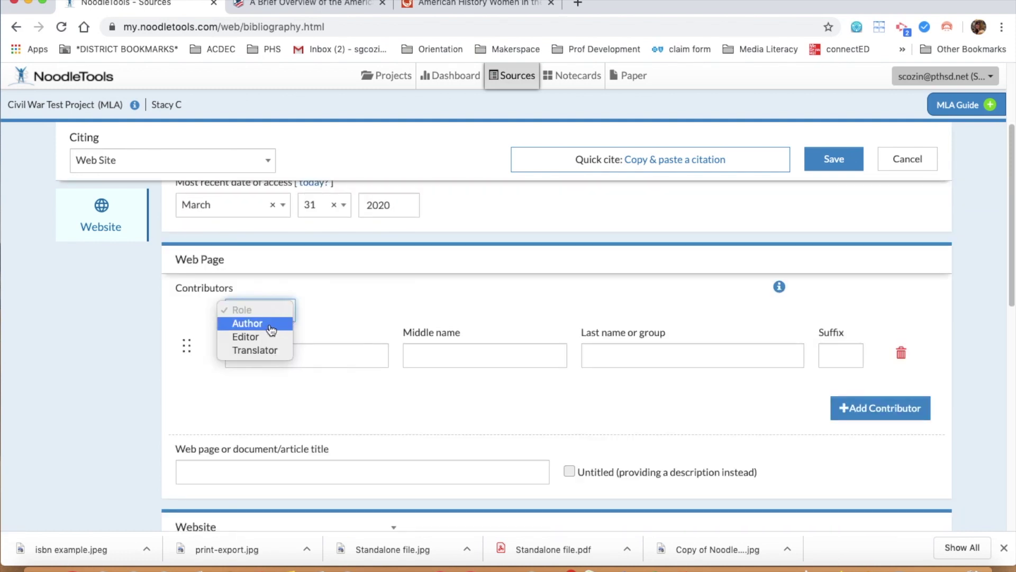
left_click(252, 320)
left_click(292, 355)
type("James")
left_click(683, 355)
type("McPherson")
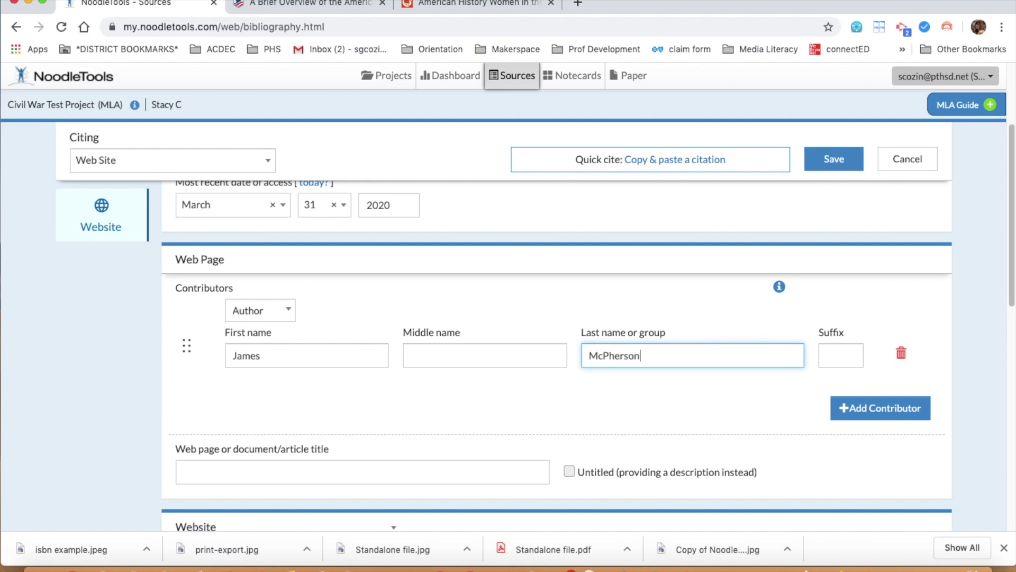
Copy the article heading "A Defining Time in Our Nation's History" into the citation's web page title field
scroll(564, 348, "down", 5)
scroll(488, 316, "up", 1)
left_click(409, 253)
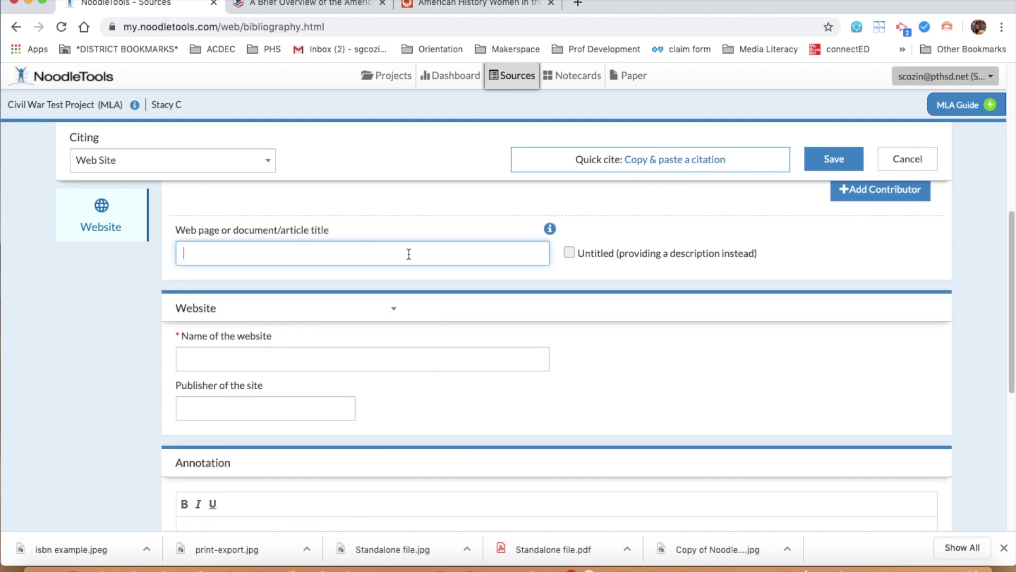
left_click(300, 3)
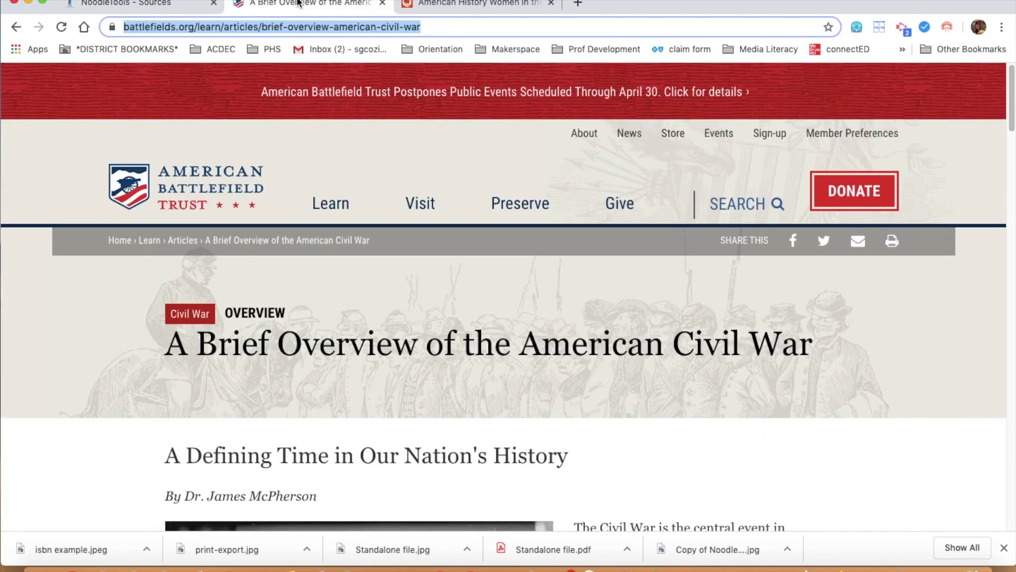
left_click_drag(166, 455, 570, 466)
key("super+c")
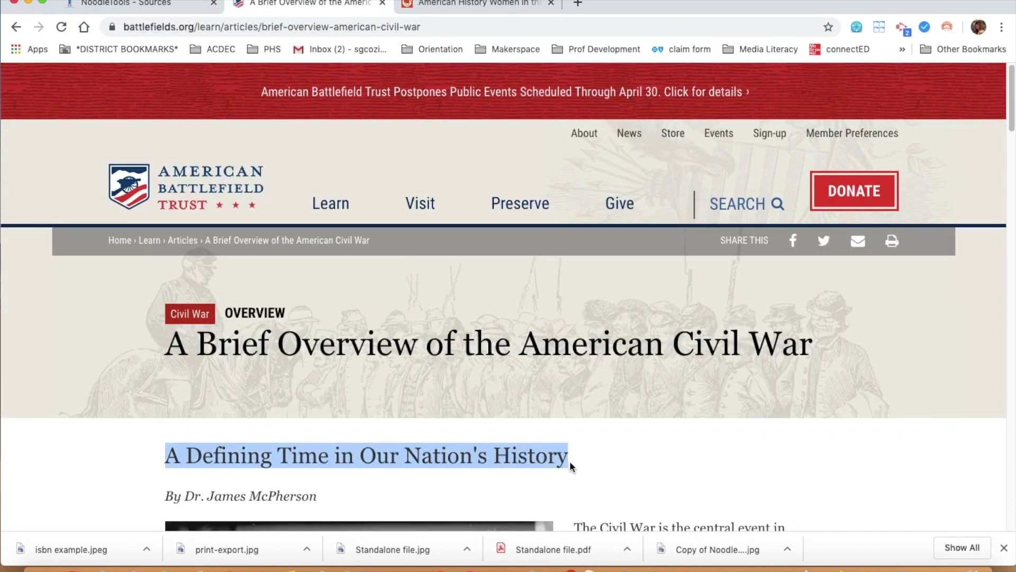
left_click(119, 5)
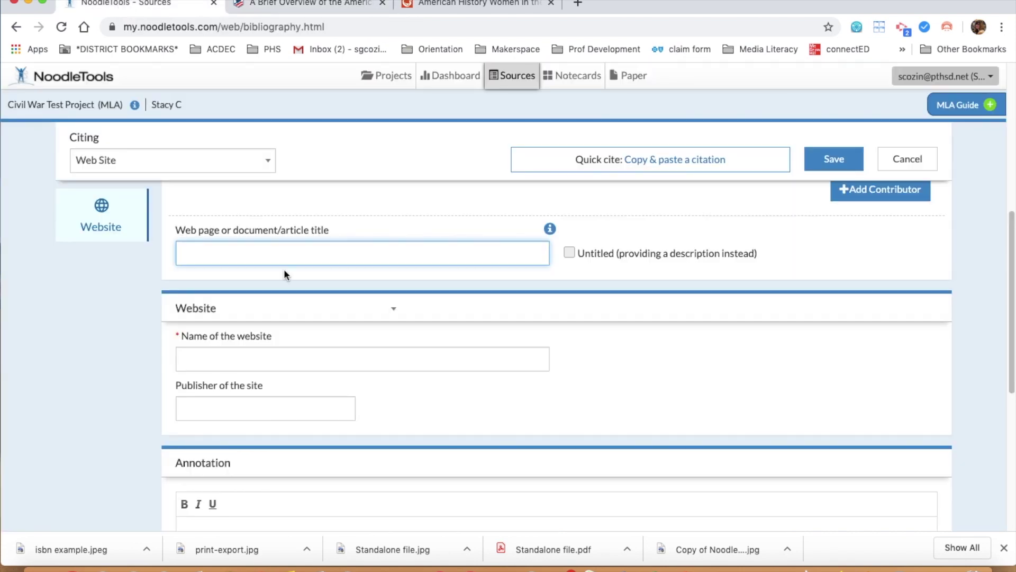
key("super+v")
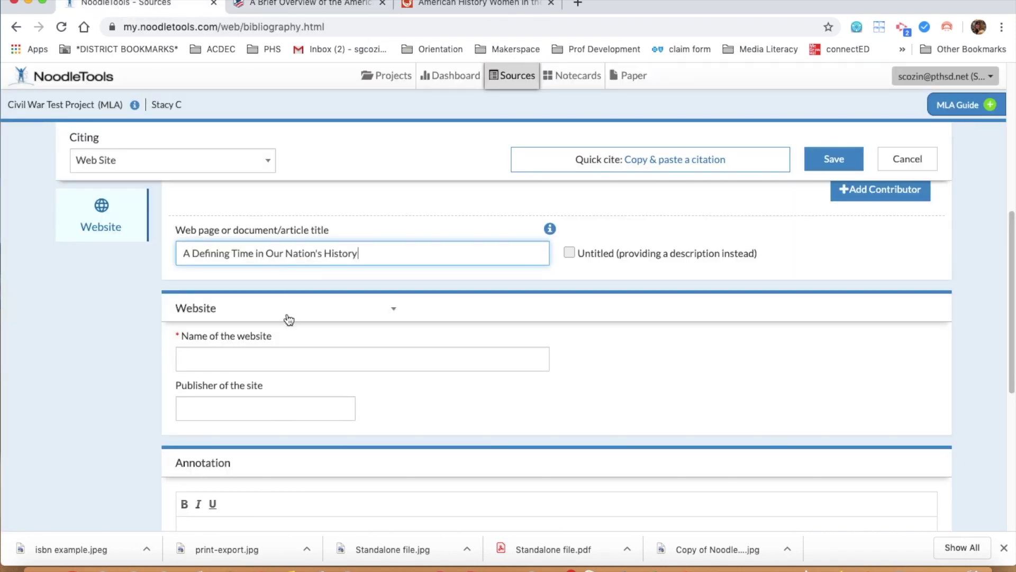
Enter "American Battlefield Trust" as the name of the website and save the citation
left_click(285, 8)
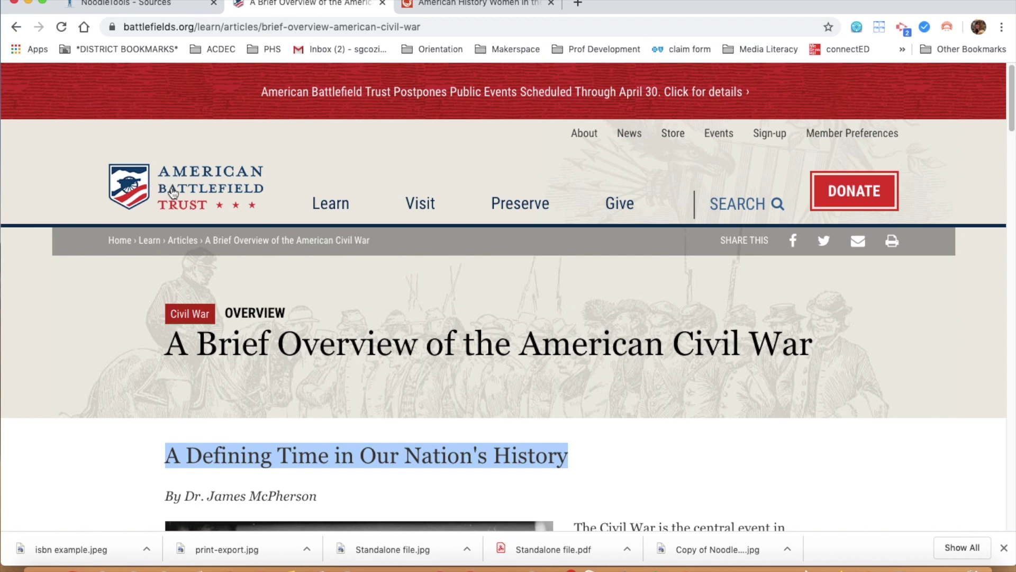
left_click(132, 10)
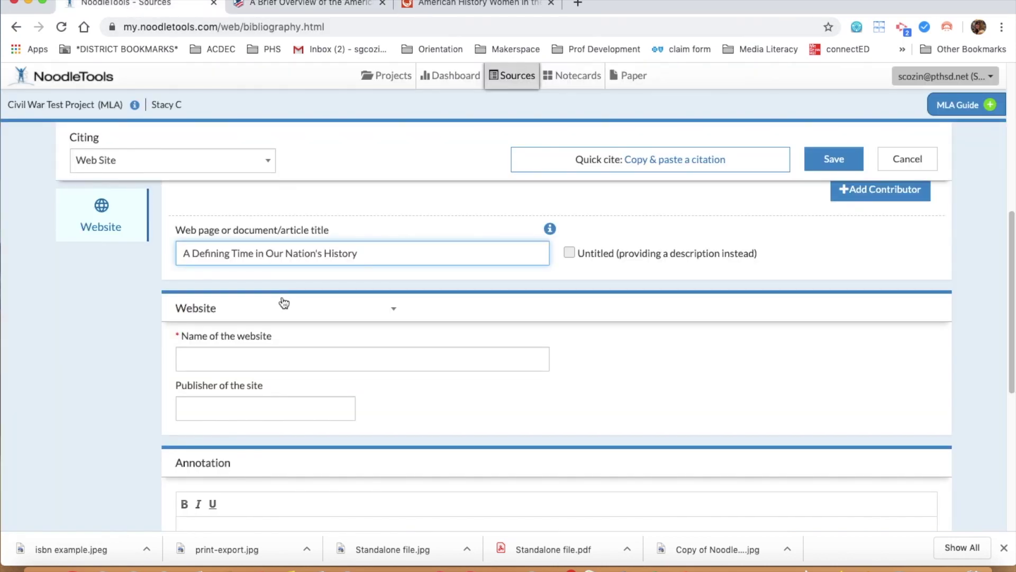
left_click(252, 345)
type("M")
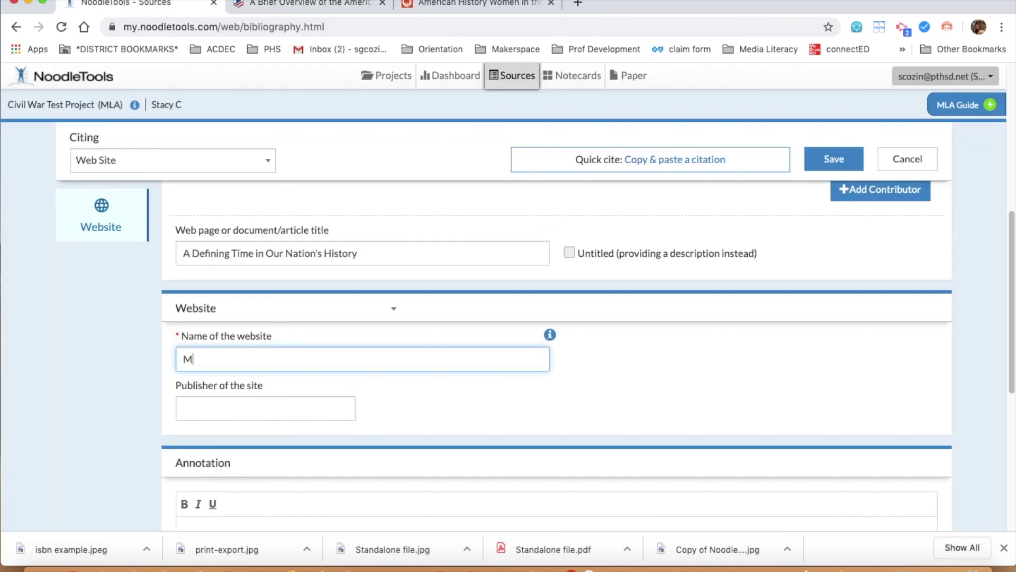
type("American Battlefiel")
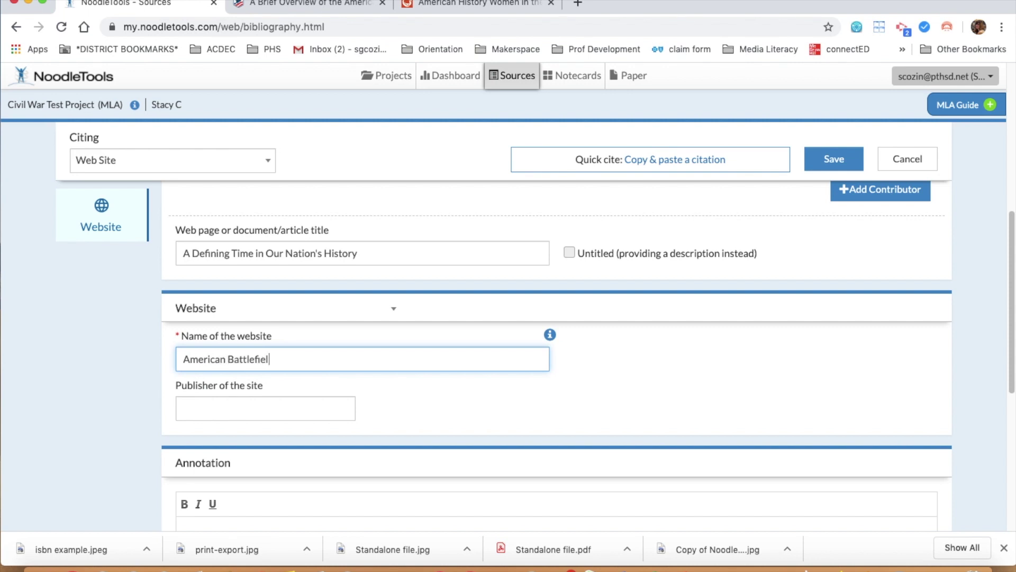
type("d Trust")
scroll(469, 372, "down", 3)
scroll(469, 372, "up", 6)
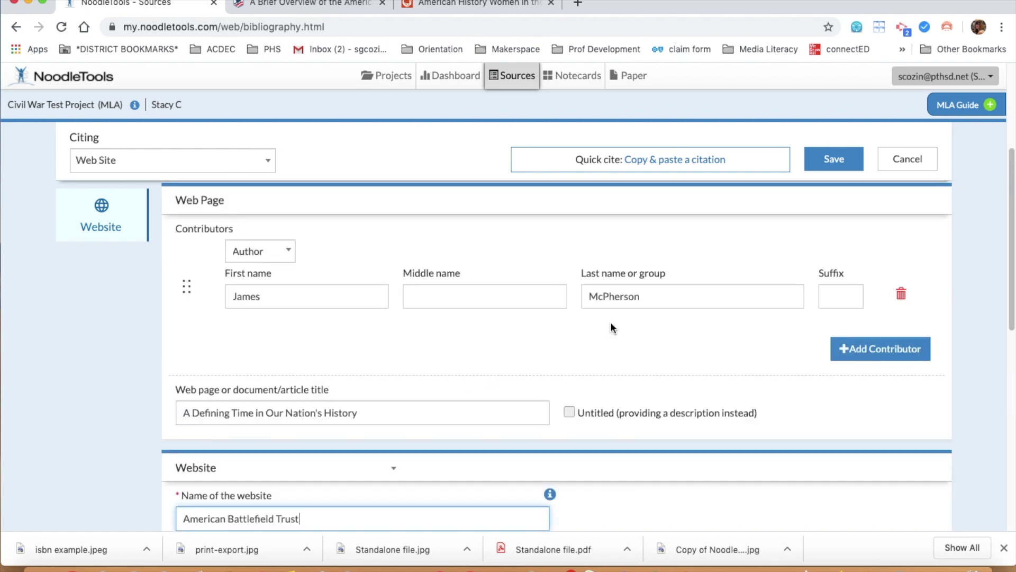
left_click(830, 162)
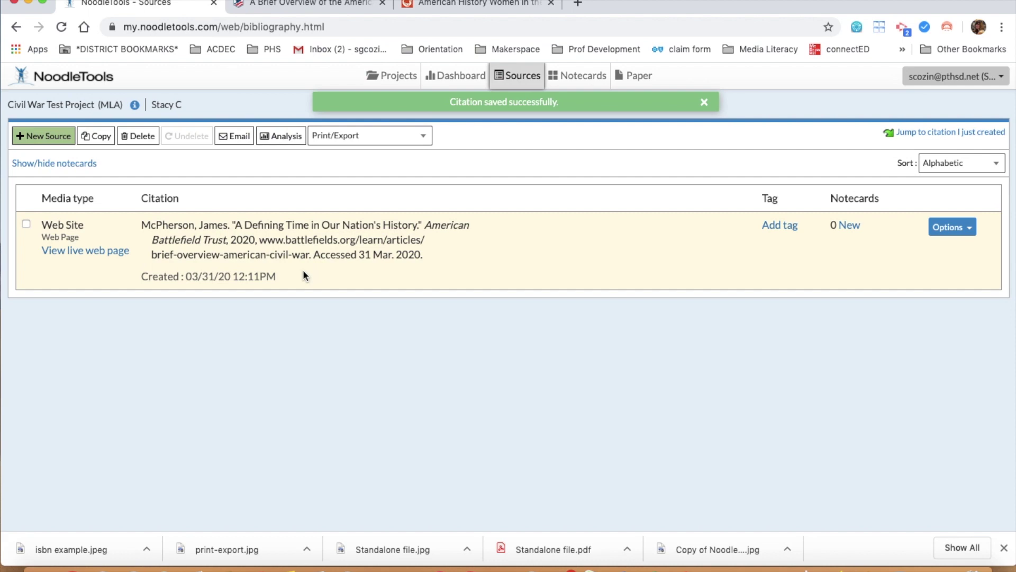
Start a new source citation for original content in a database and switch it to the copy-and-paste quick cite form
left_click(35, 136)
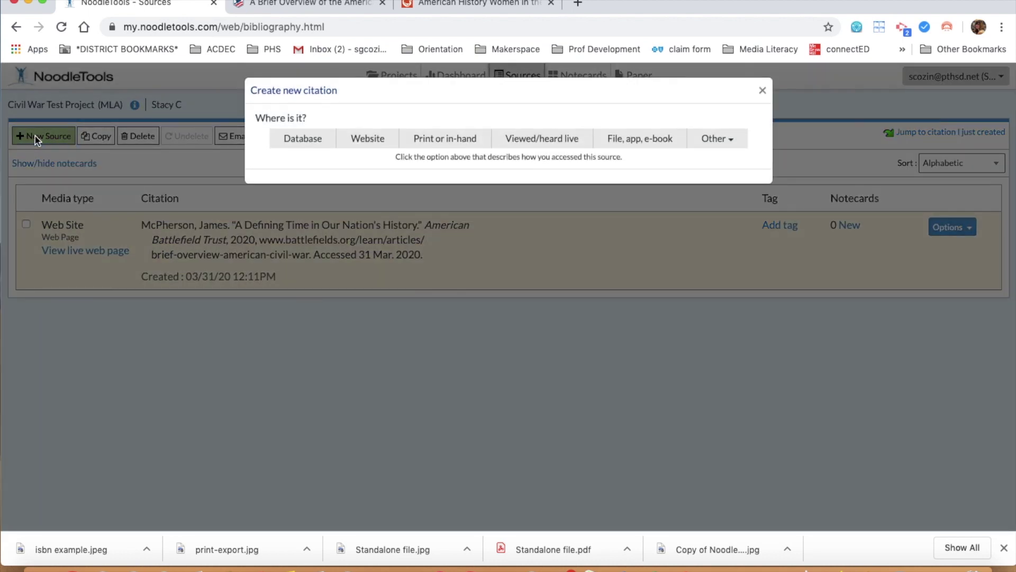
left_click(309, 144)
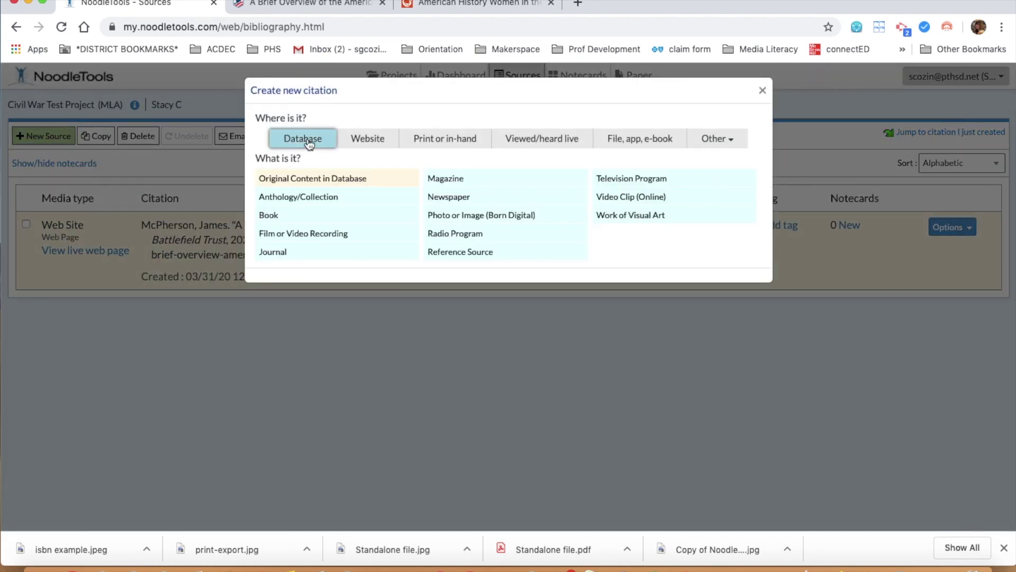
left_click(296, 179)
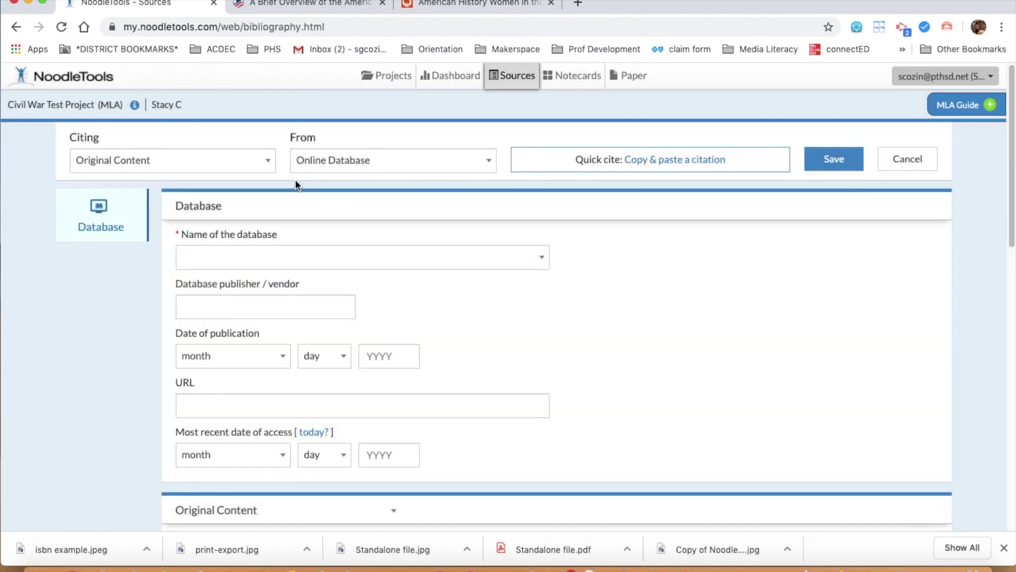
left_click(660, 160)
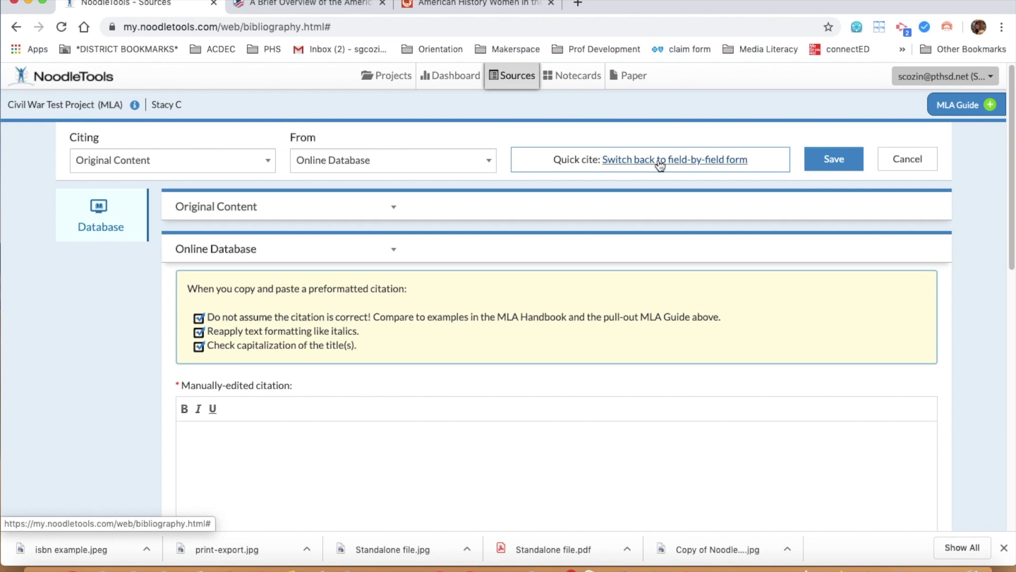
Copy the preformatted MLA citation of the "Women in the Civil War" article from the American History database
left_click(477, 4)
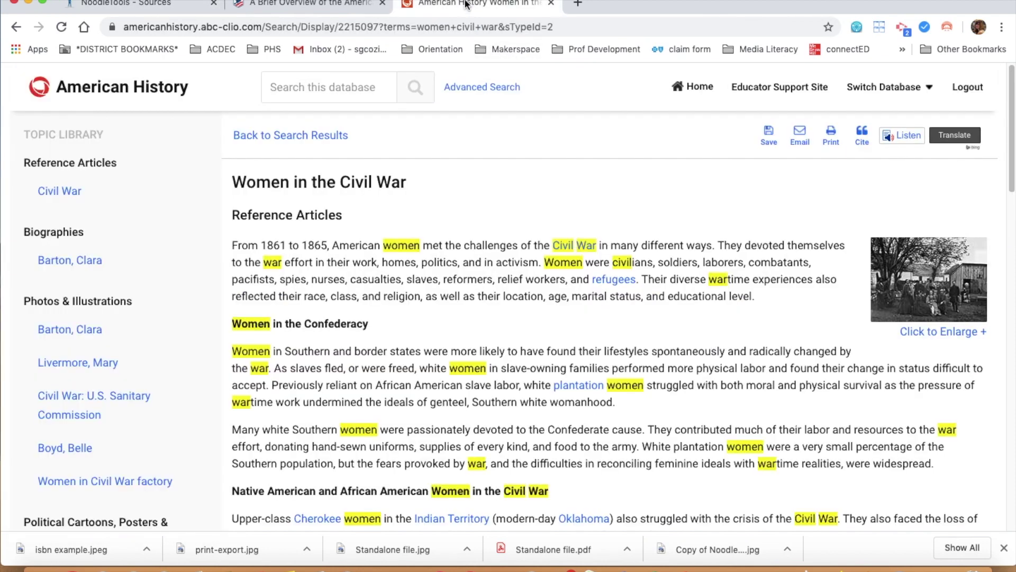
left_click(858, 135)
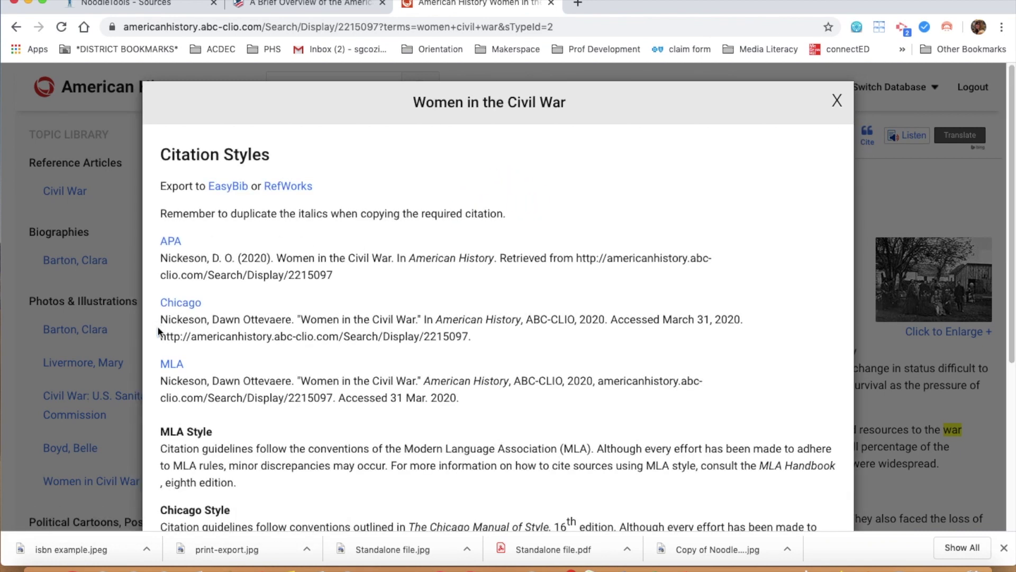
left_click_drag(161, 381, 489, 407)
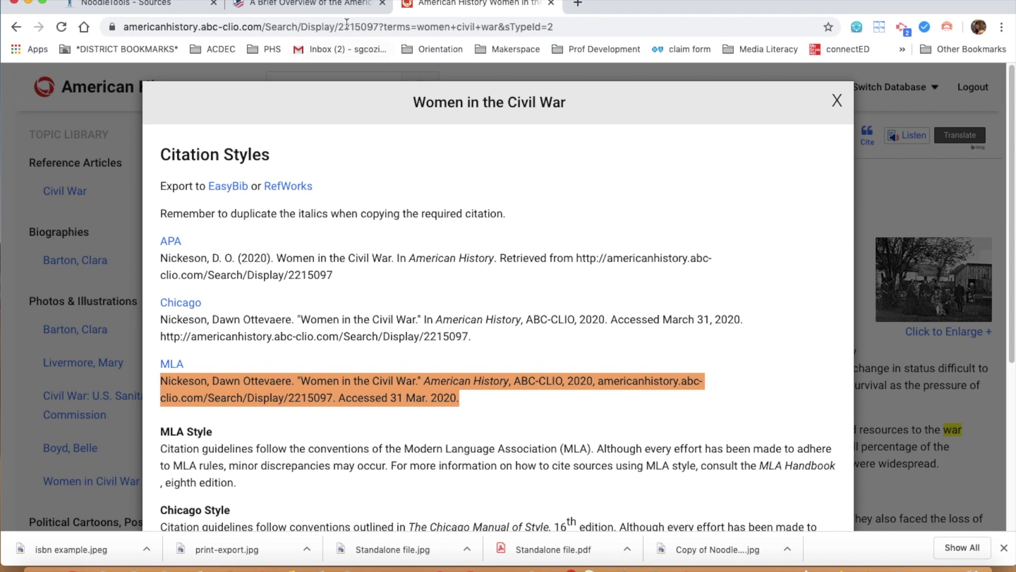
Paste the copied MLA citation into the manually-edited citation in NoodleTools and save it
left_click(178, 8)
left_click(300, 433)
key("super+v")
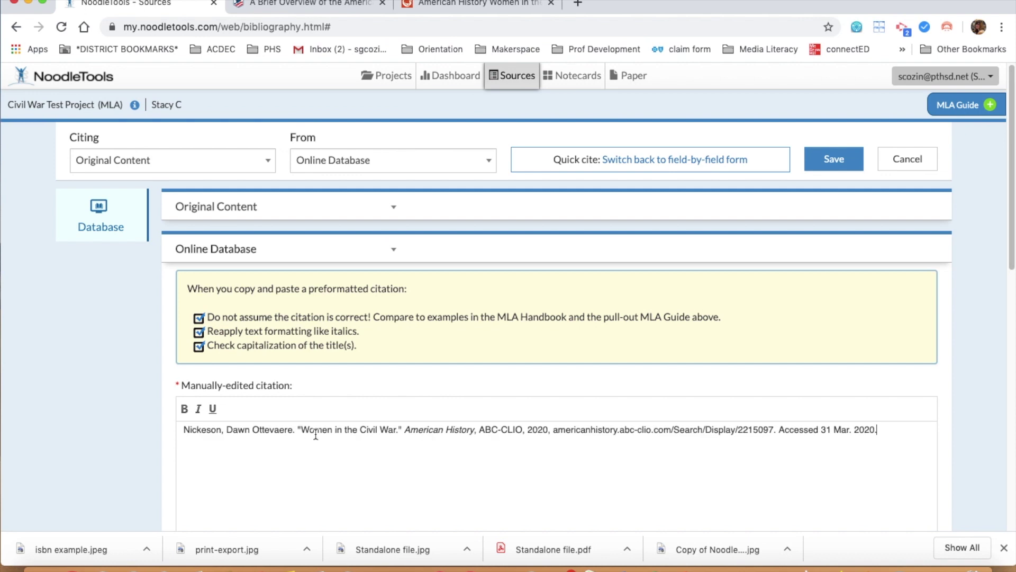
left_click(845, 161)
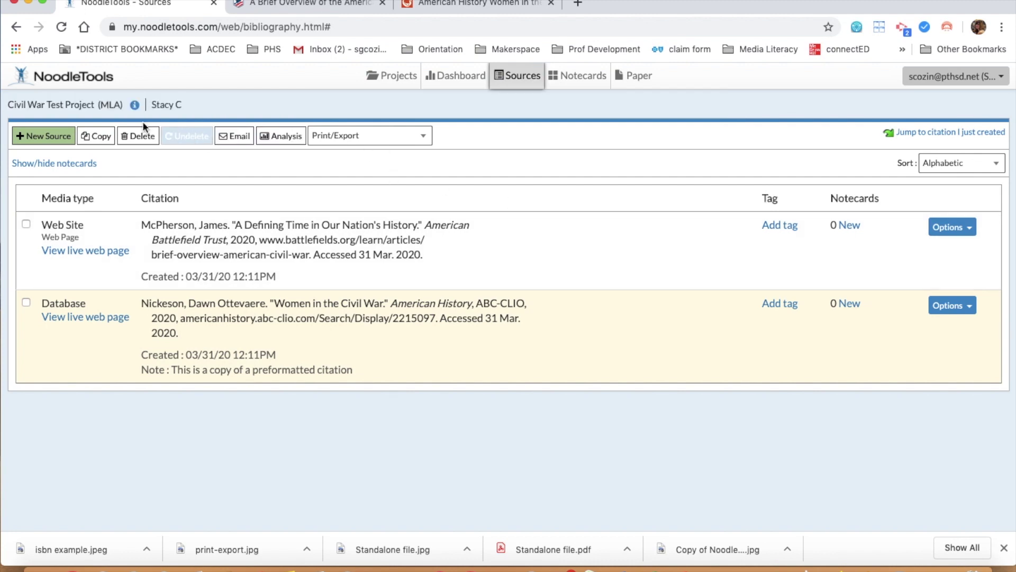
left_click(42, 135)
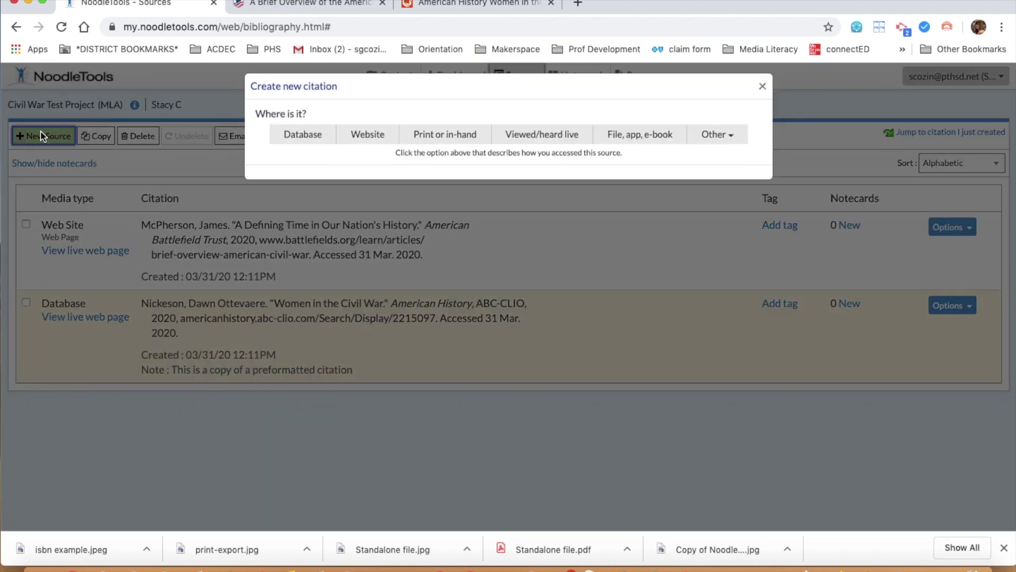
left_click(456, 139)
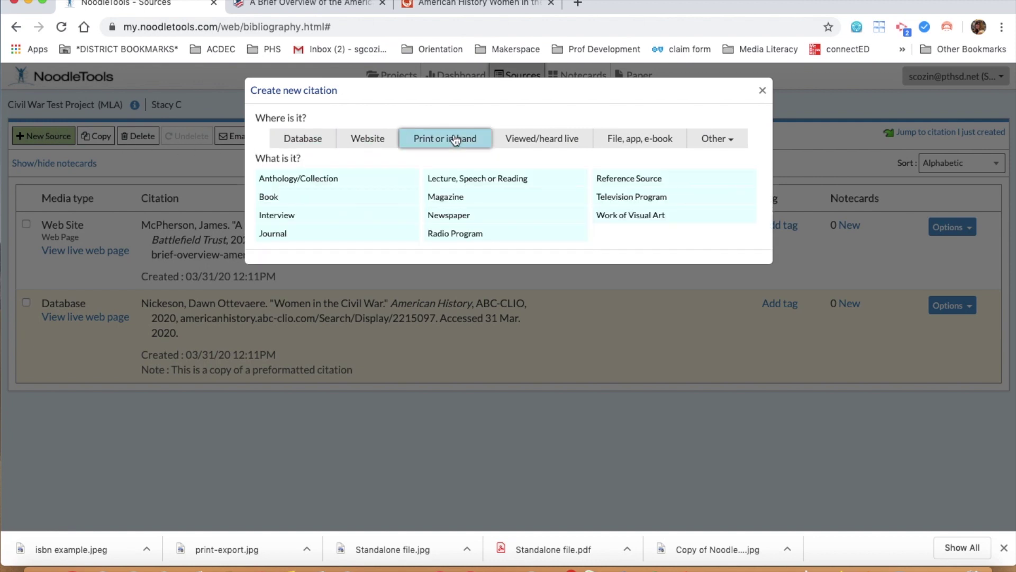
left_click(265, 197)
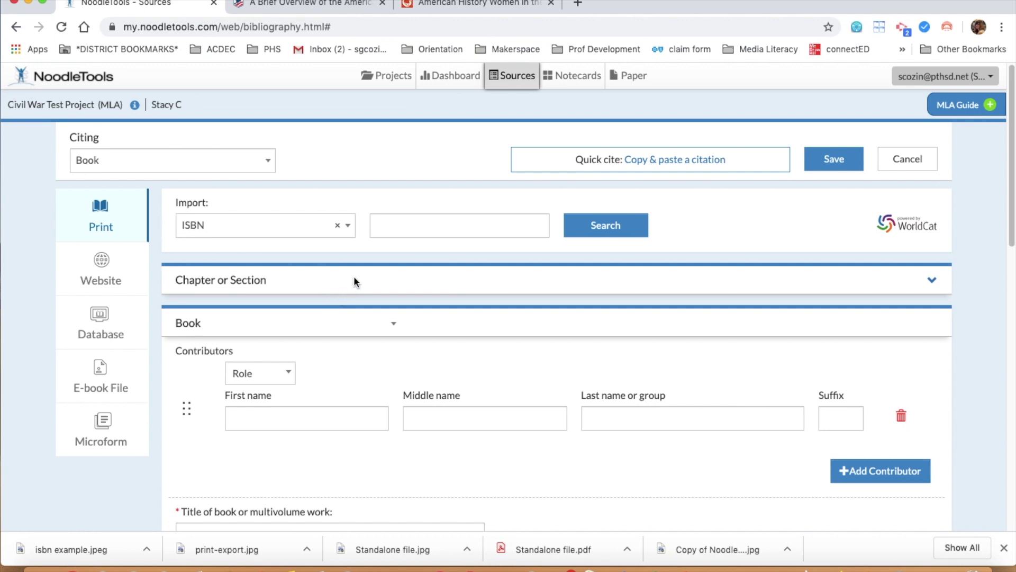
left_click(425, 228)
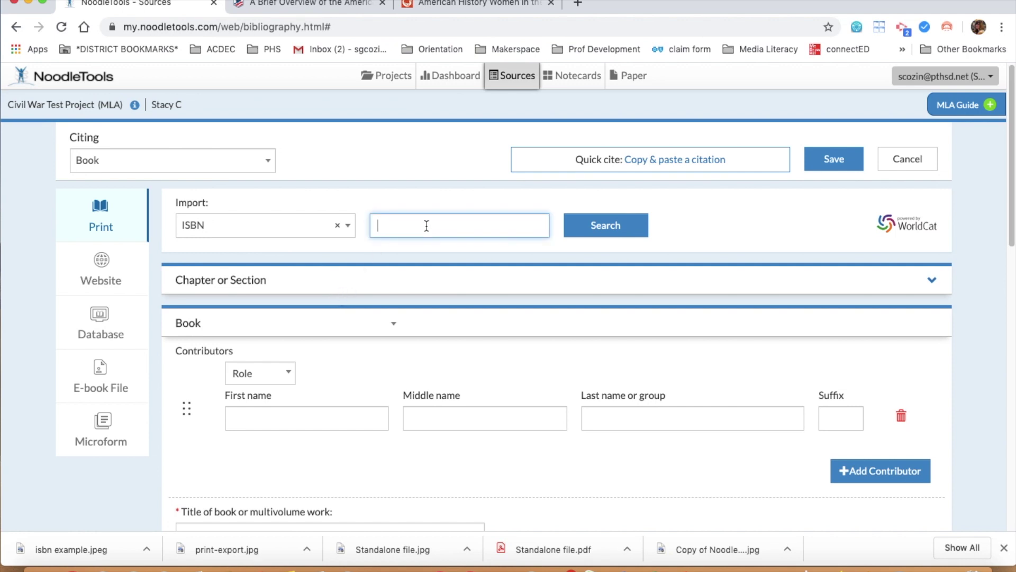
type("97")
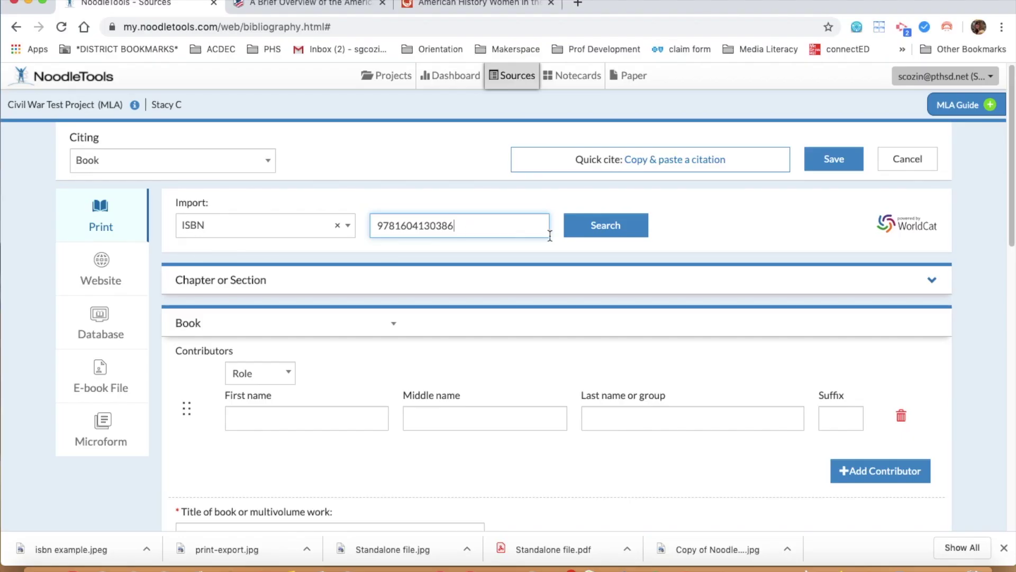
left_click(607, 225)
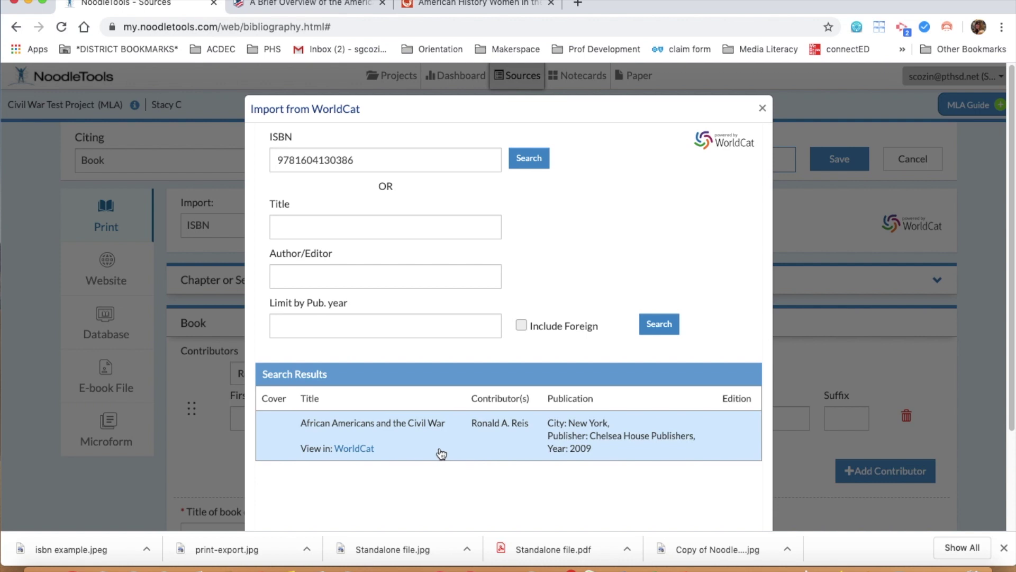
Import the book "African Americans and the Civil War" with its publication and author details into the citation
scroll(437, 453, "down", 3)
scroll(436, 441, "down", 1)
left_click(432, 310)
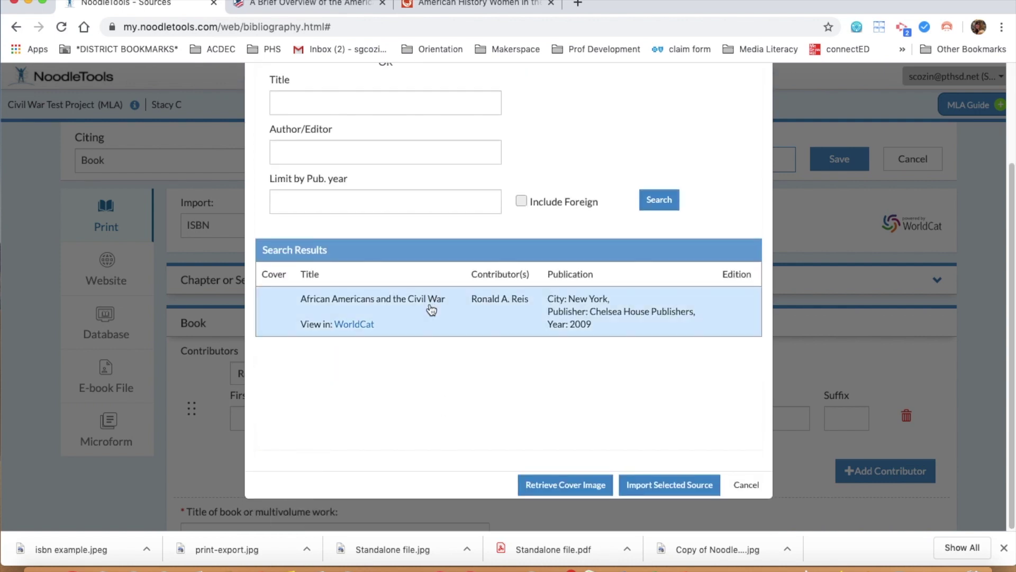
left_click(683, 489)
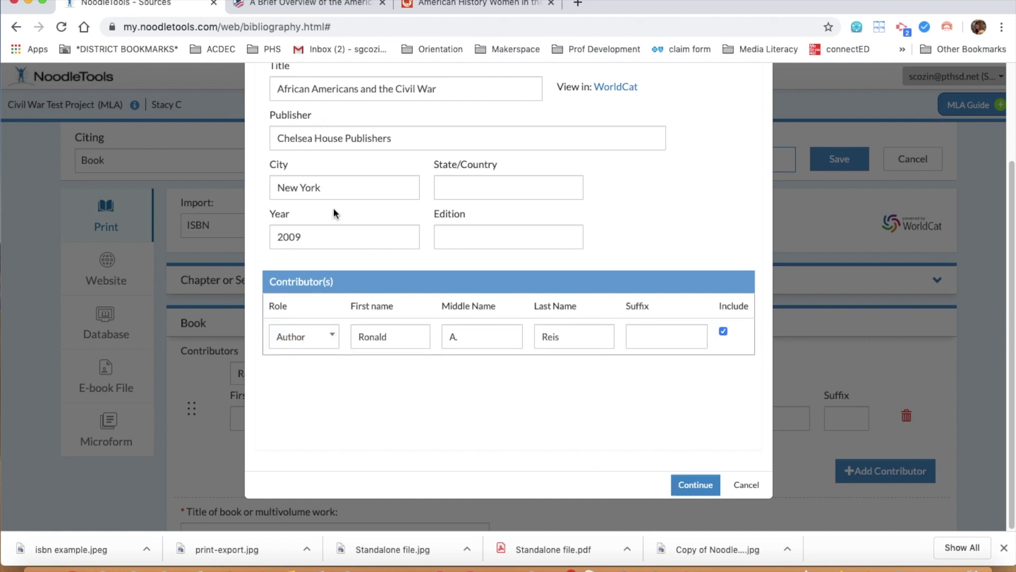
left_click(688, 489)
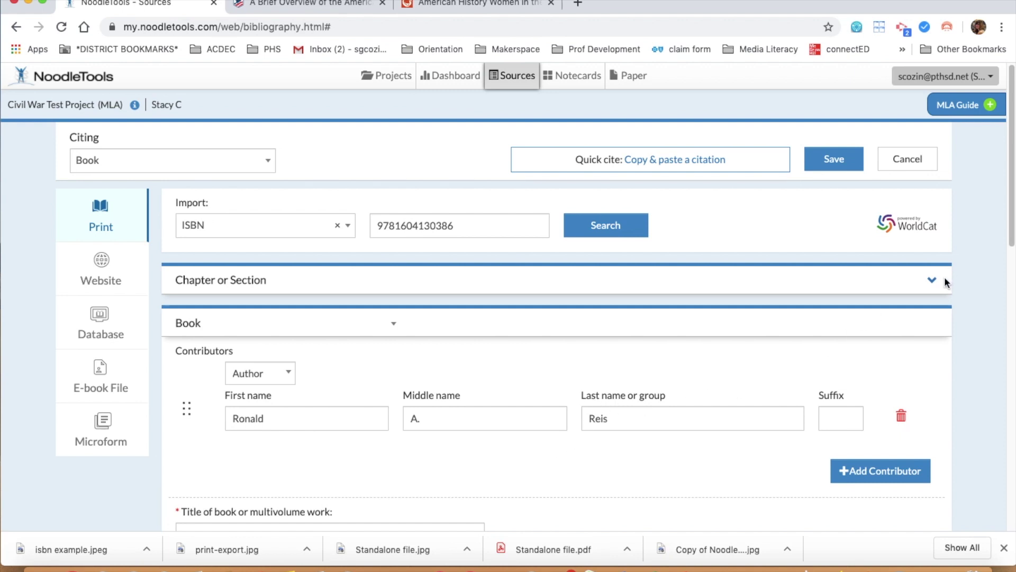
Review the optional chapter or section fields, leave them blank and save the book citation
left_click(931, 280)
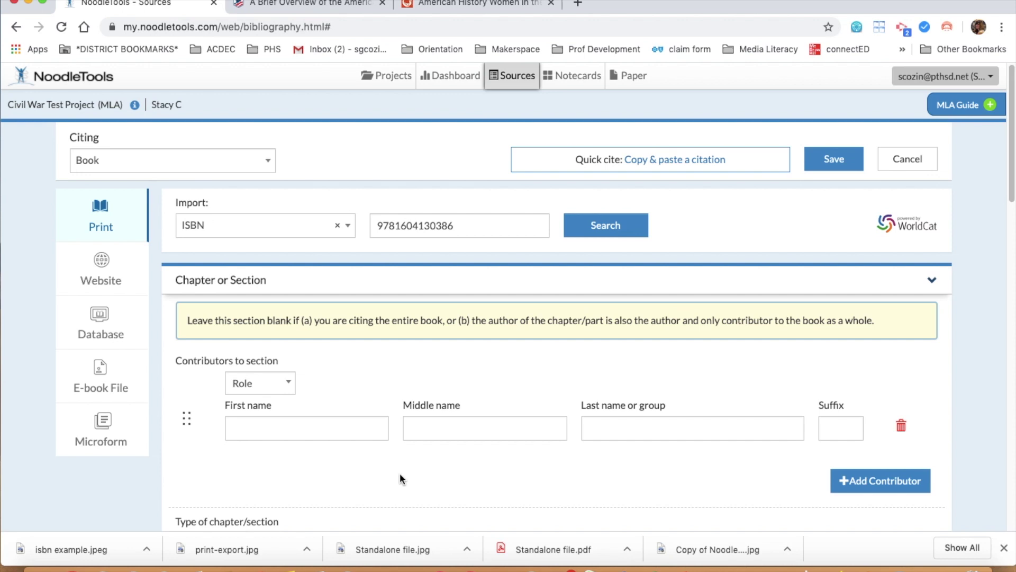
scroll(400, 474, "down", 3)
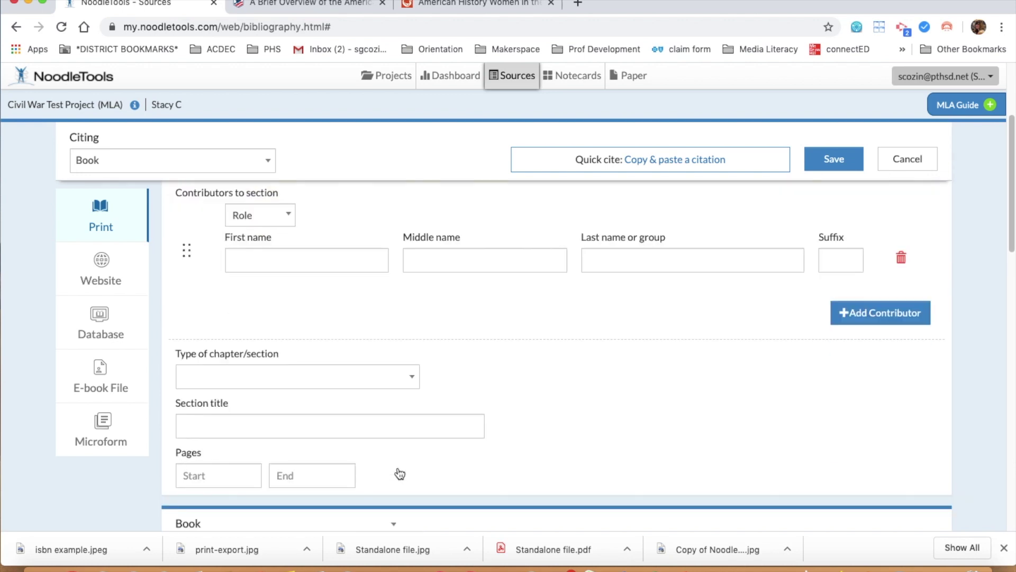
scroll(399, 474, "down", 1)
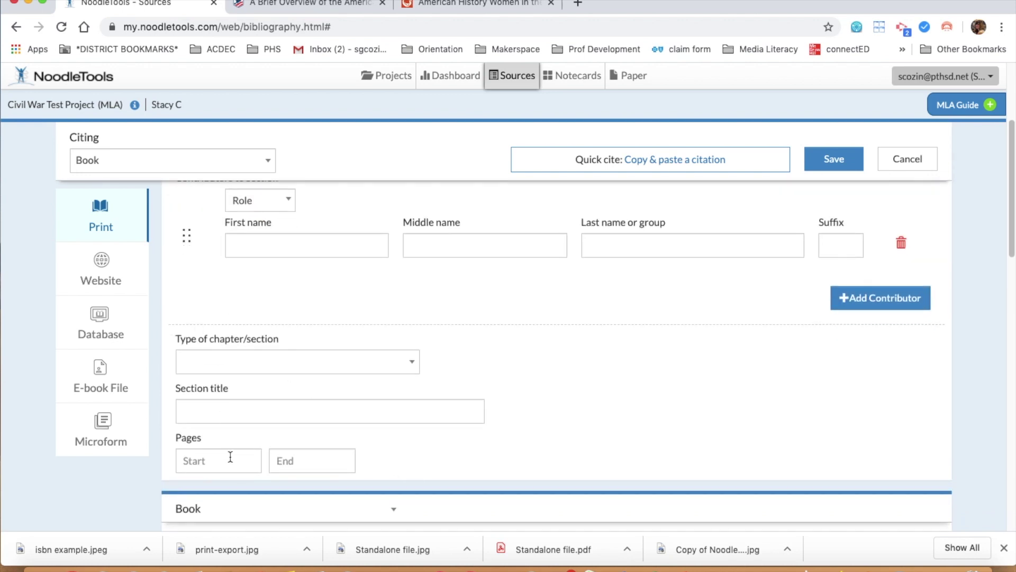
scroll(513, 410, "up", 3)
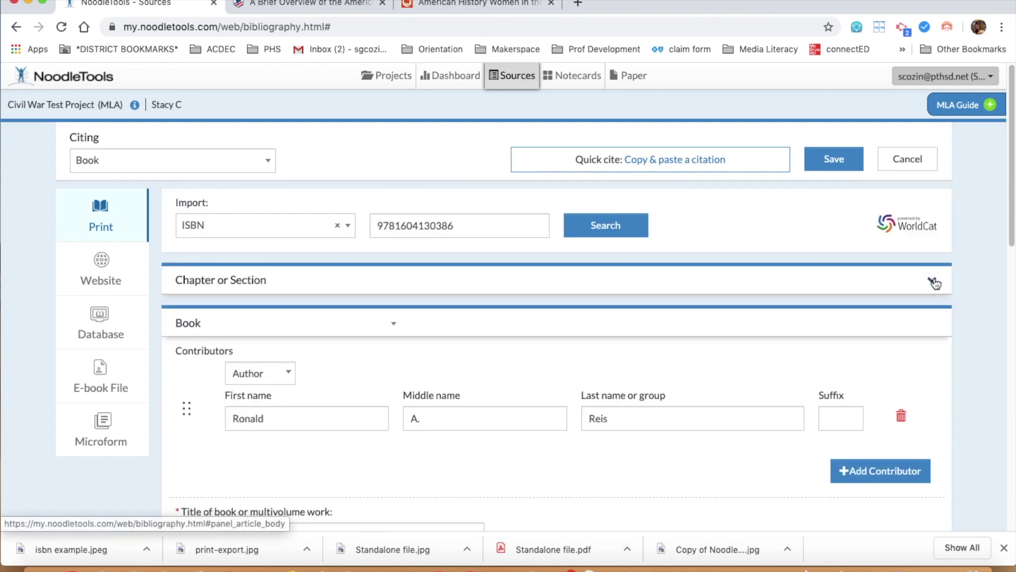
left_click(857, 162)
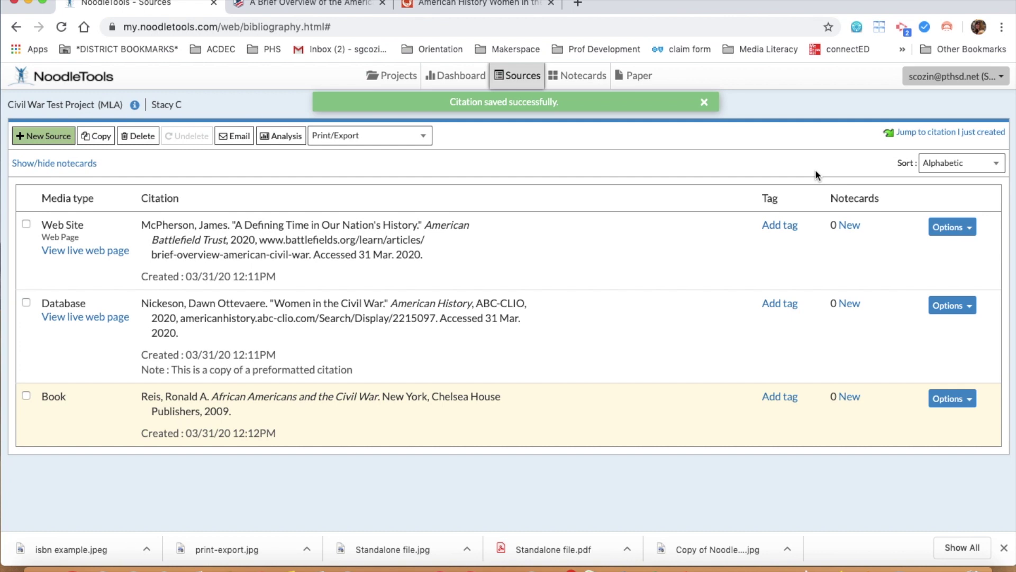
Open the print and export options for the source list
left_click(341, 140)
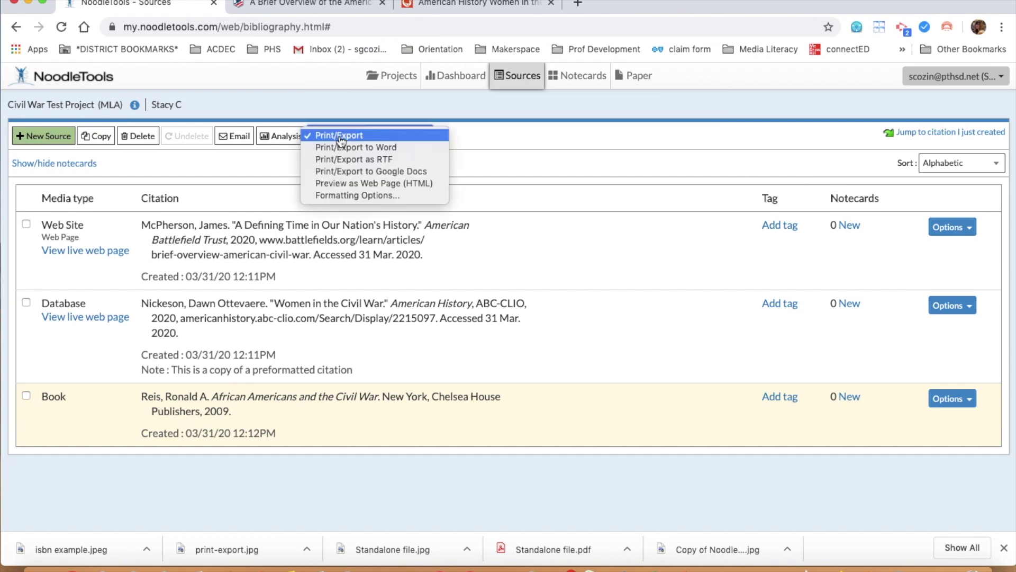